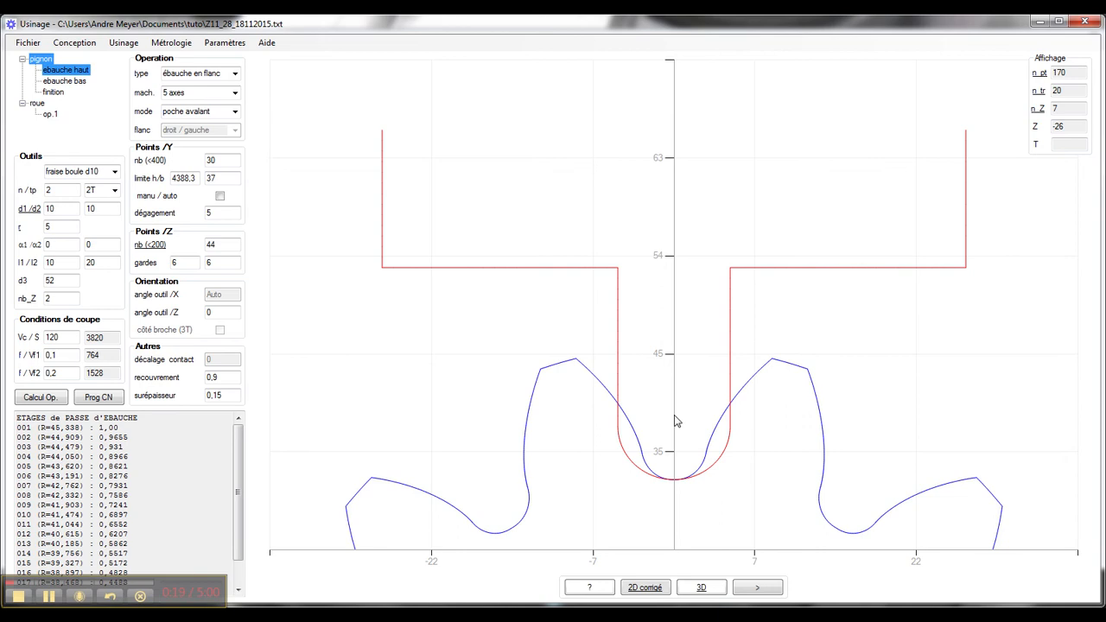
Step: Review the parameters of the pinion's ebauche bas and finition operations and the ball cutters available for finishing
left_click(67, 80)
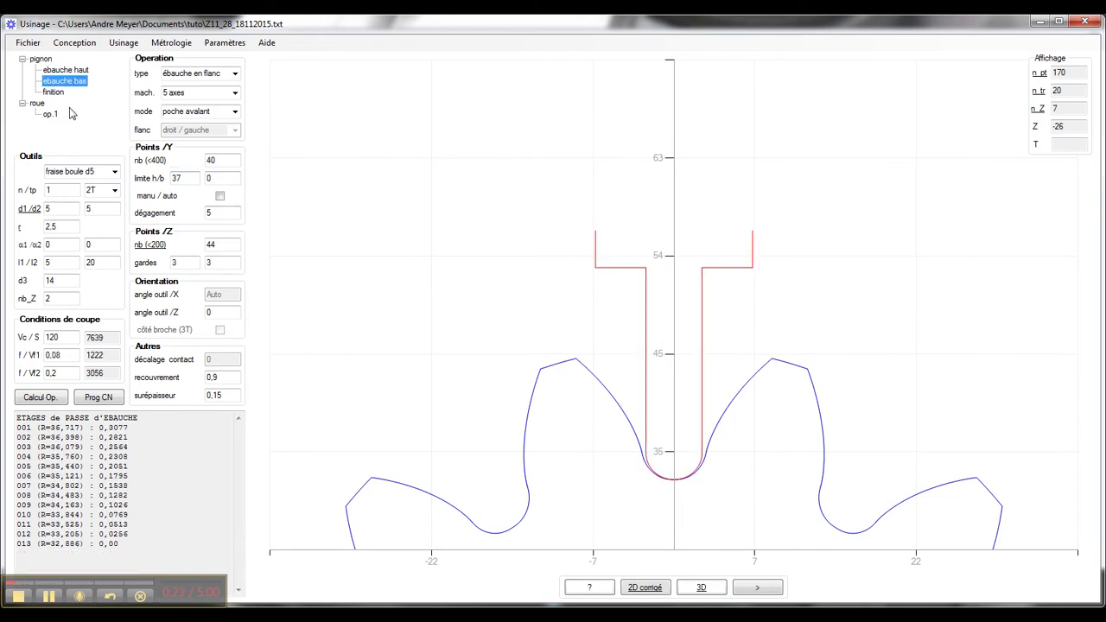
left_click(54, 91)
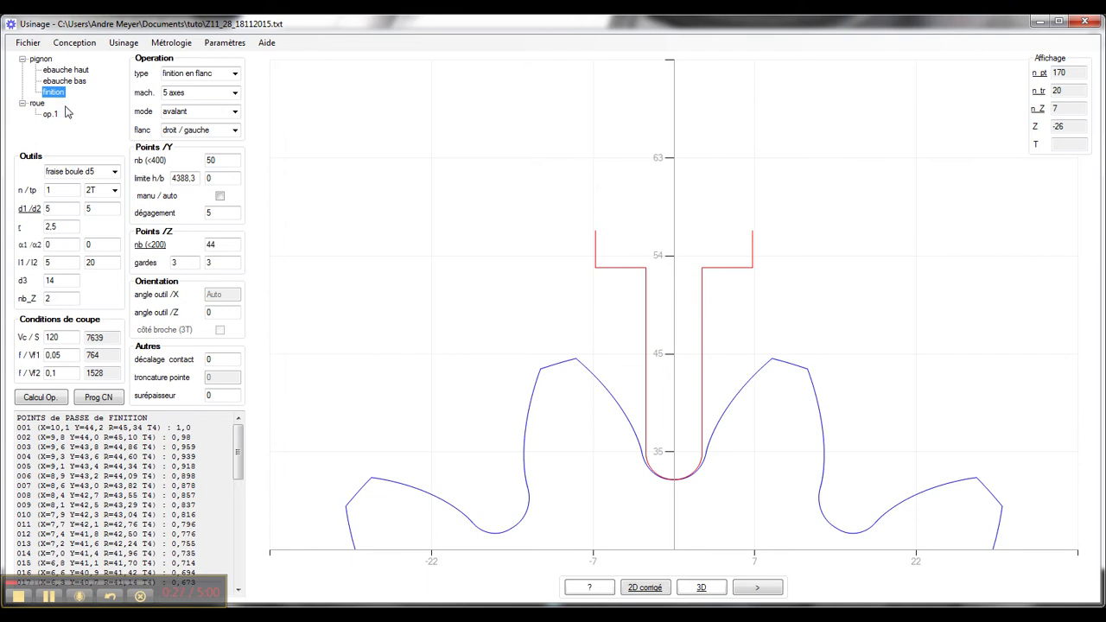
left_click(114, 171)
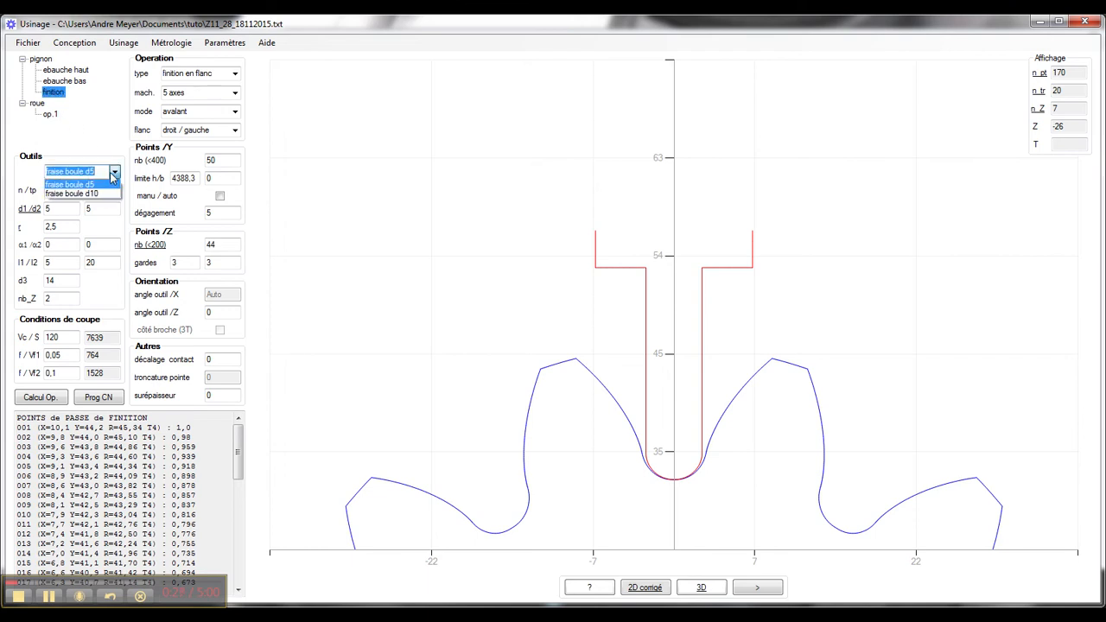
left_click(114, 172)
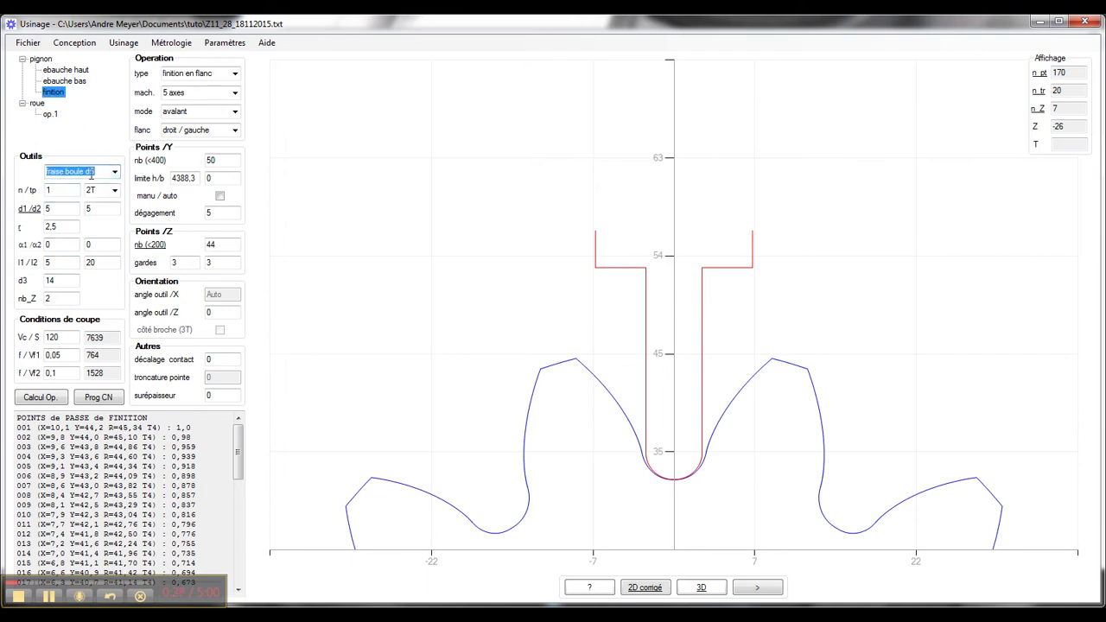
left_click(114, 171)
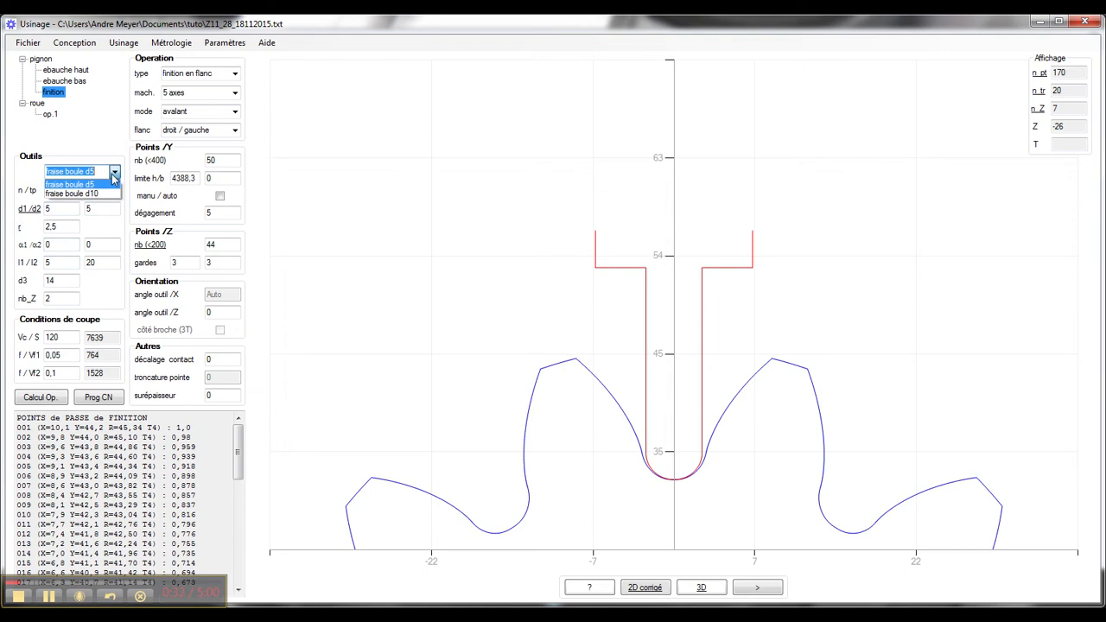
left_click(329, 200)
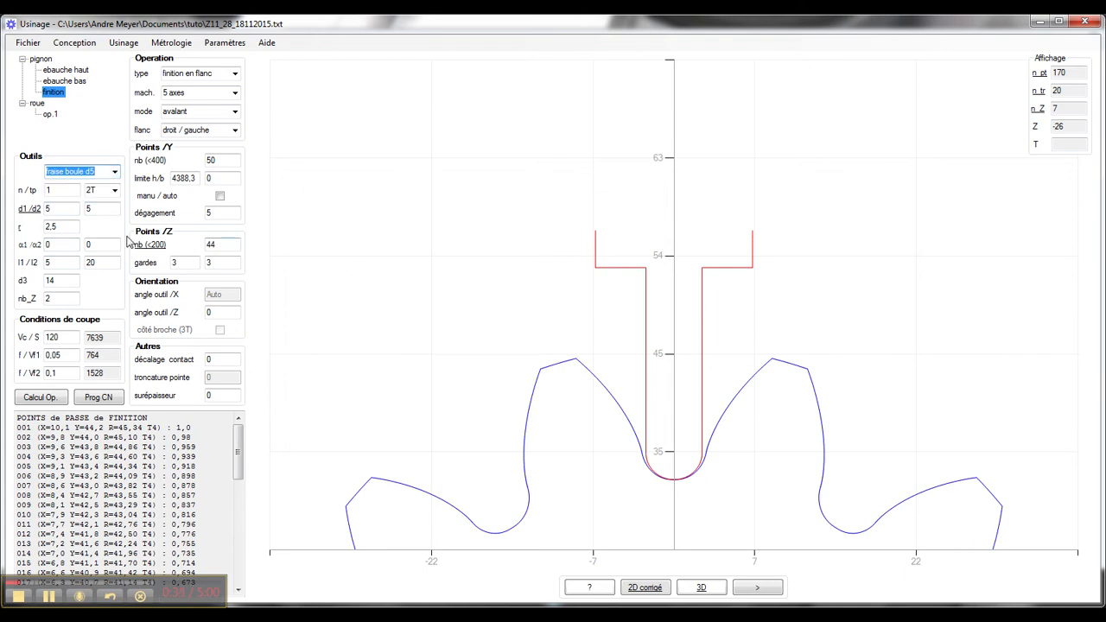
Step: Configure the pinion's ebauche haut operation as ébauche en flanc with the poche avalant mode
left_click(77, 70)
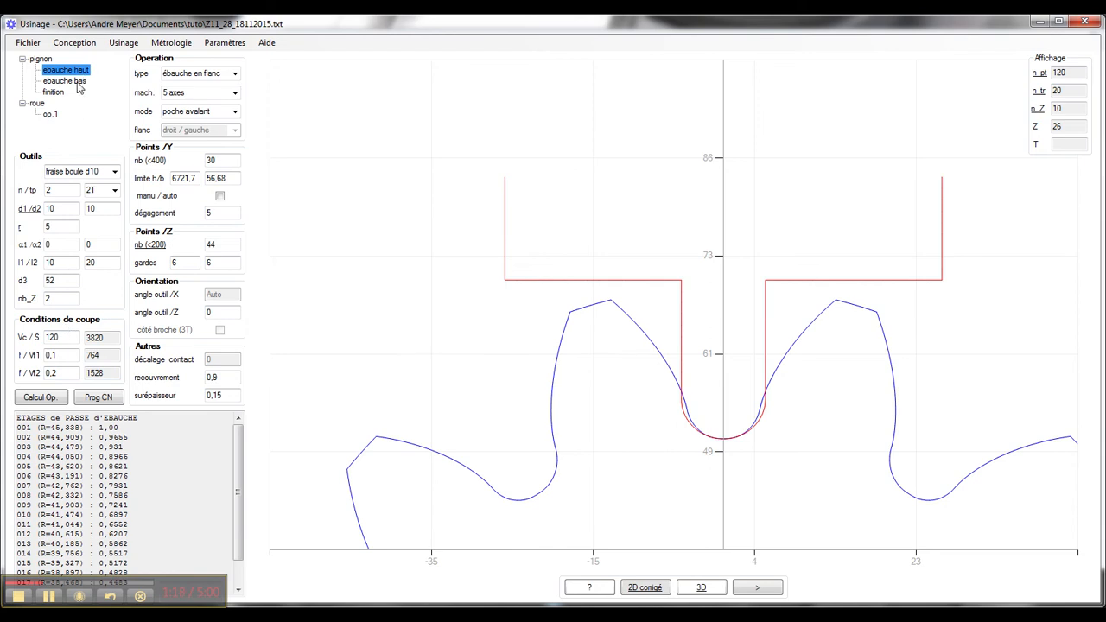
left_click(234, 75)
left_click(223, 86)
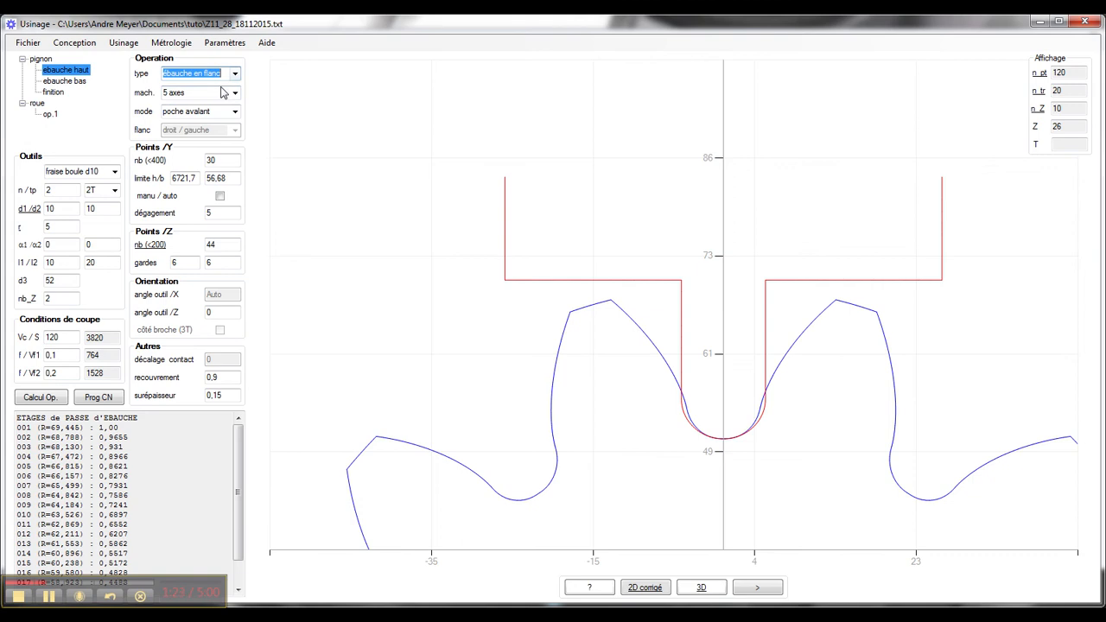
left_click(234, 113)
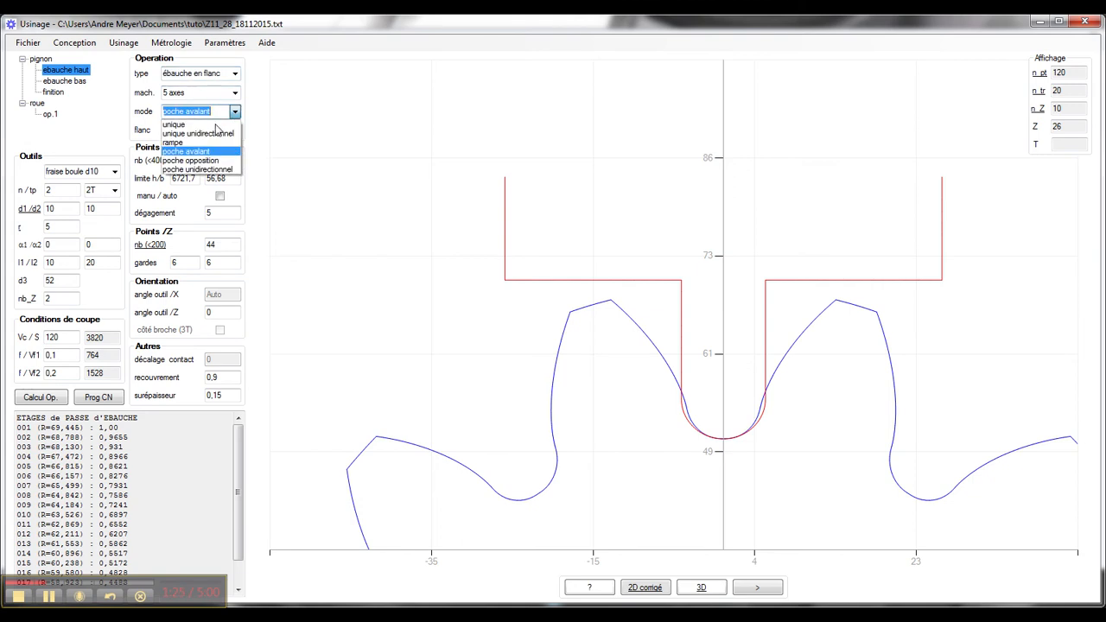
left_click(208, 152)
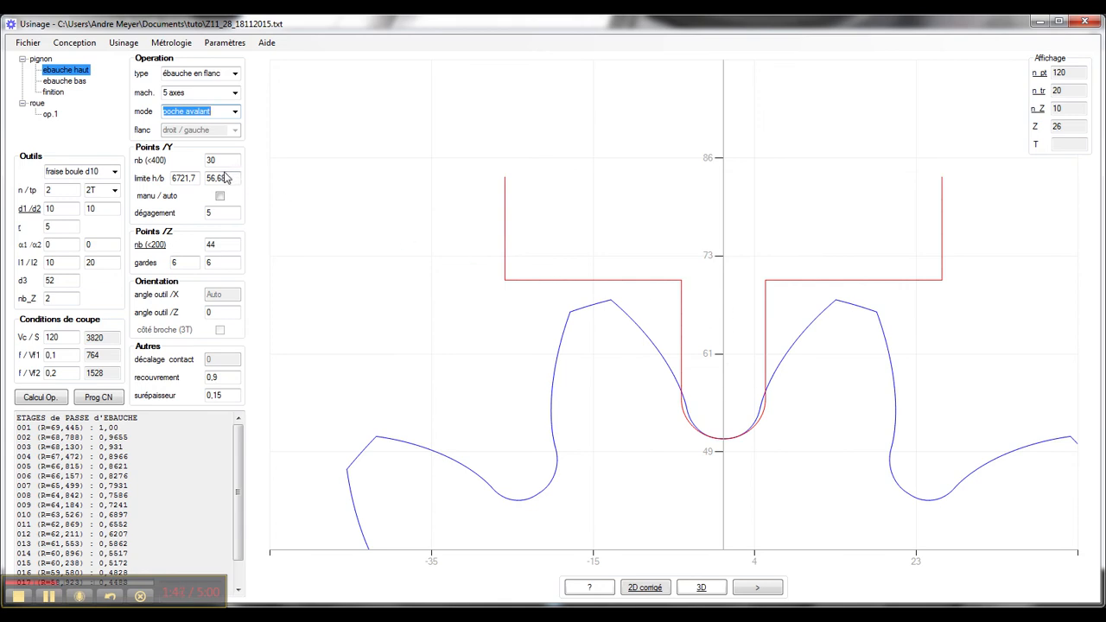
Step: Bring the 2D tooth section to Z -26 and examine the lower Y limit and the list of roughing passes
left_click_drag(230, 177, 209, 176)
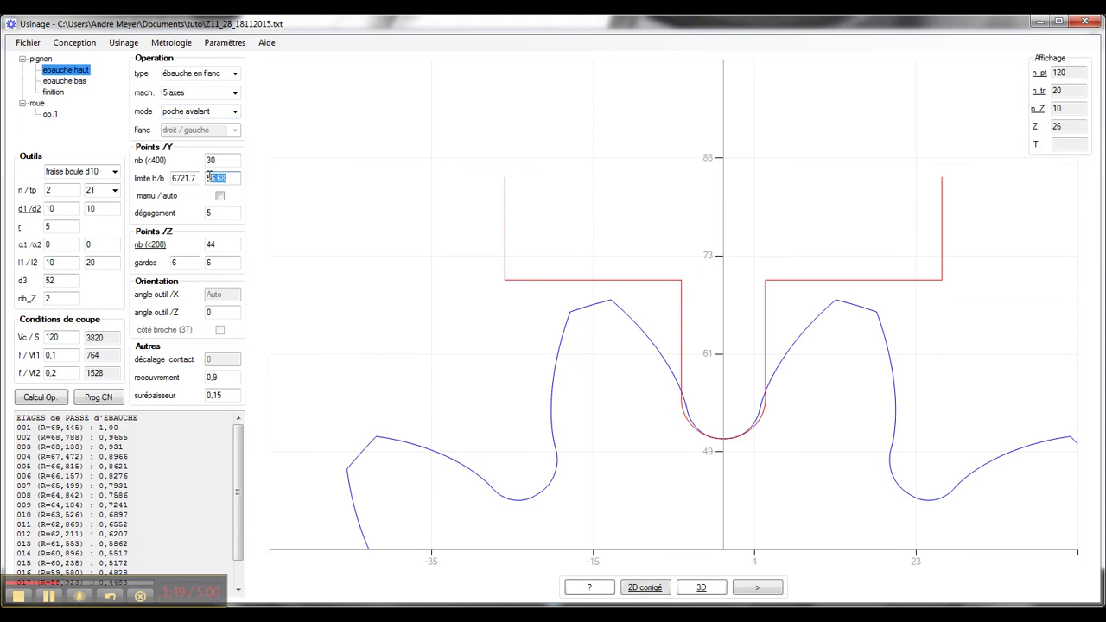
left_click(540, 318)
scroll(541, 319, "down", 9)
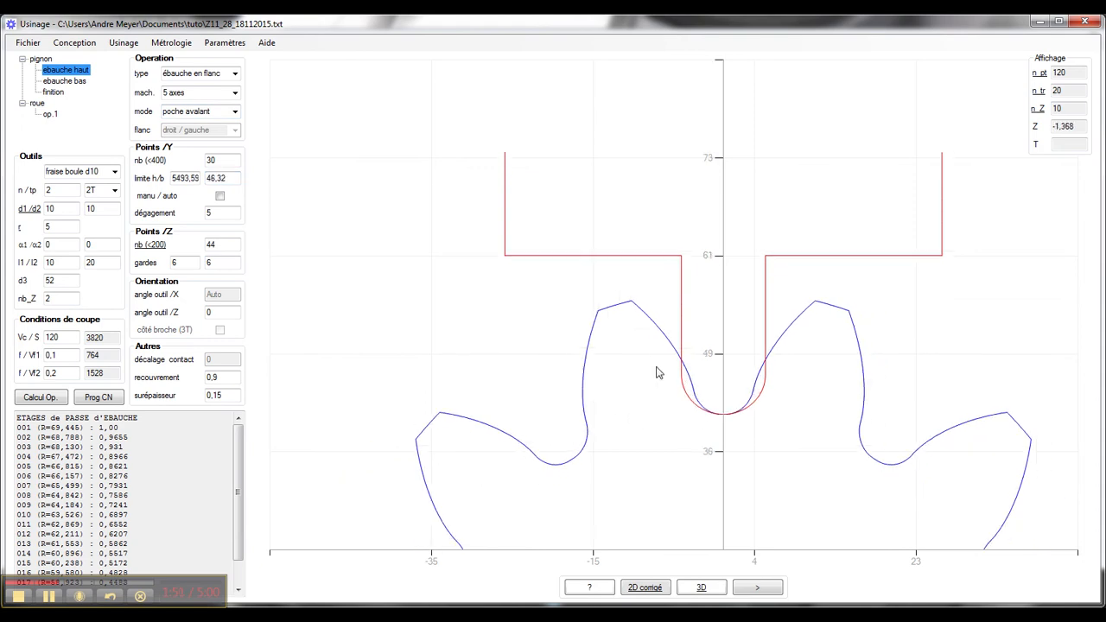
scroll(688, 511, "down", 1)
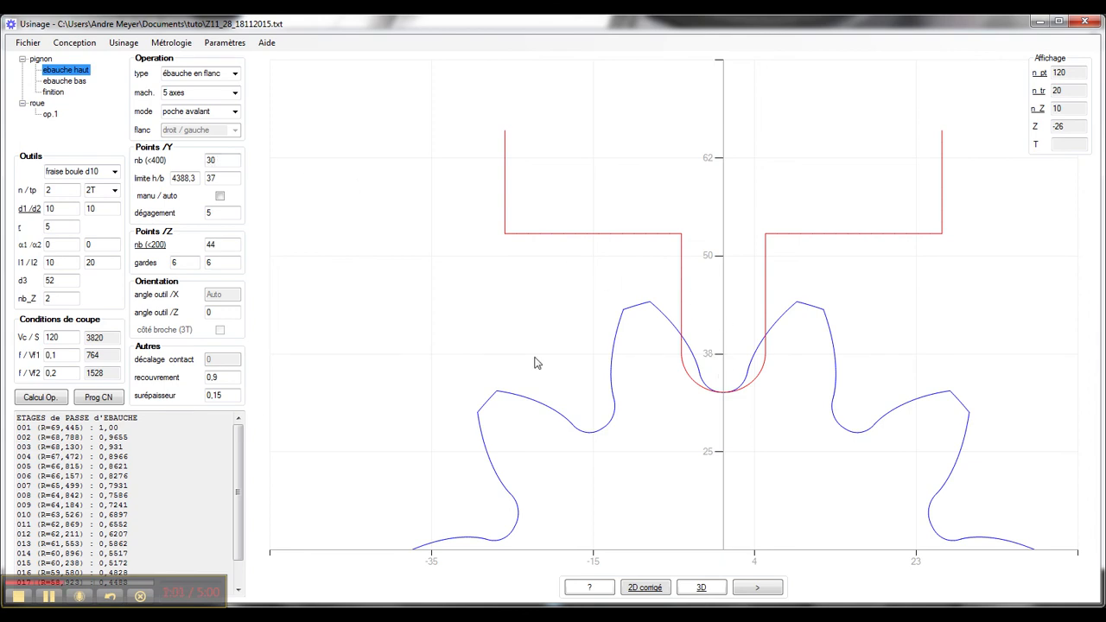
scroll(237, 446, "down", 1)
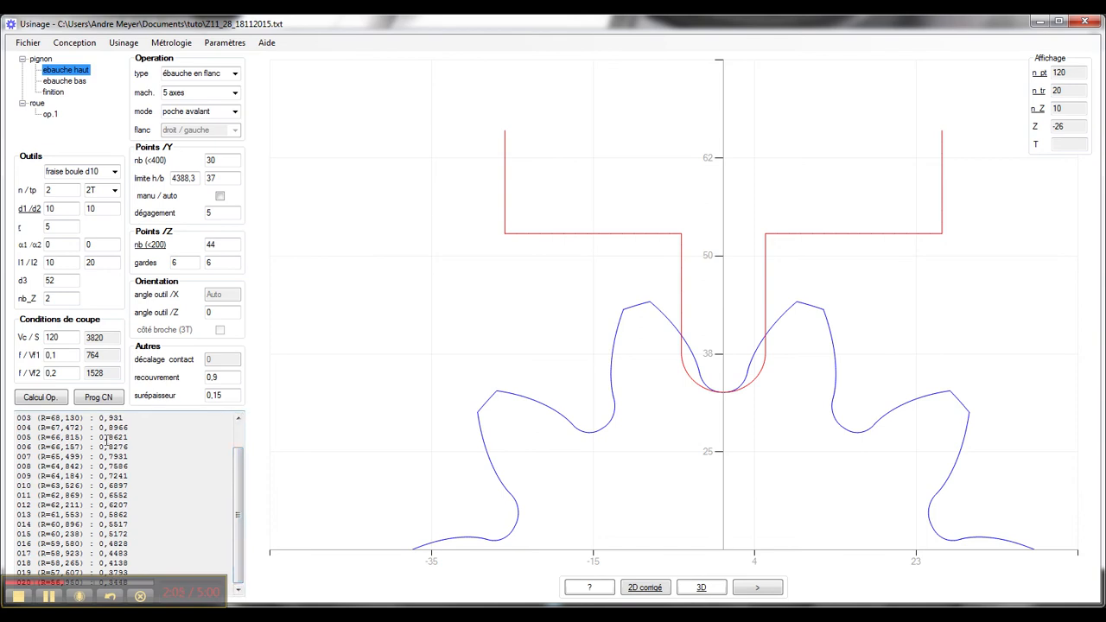
Step: Try the manu / auto option for the Y points, highlighting roughing passes 007 and 008 in the list
left_click(220, 197)
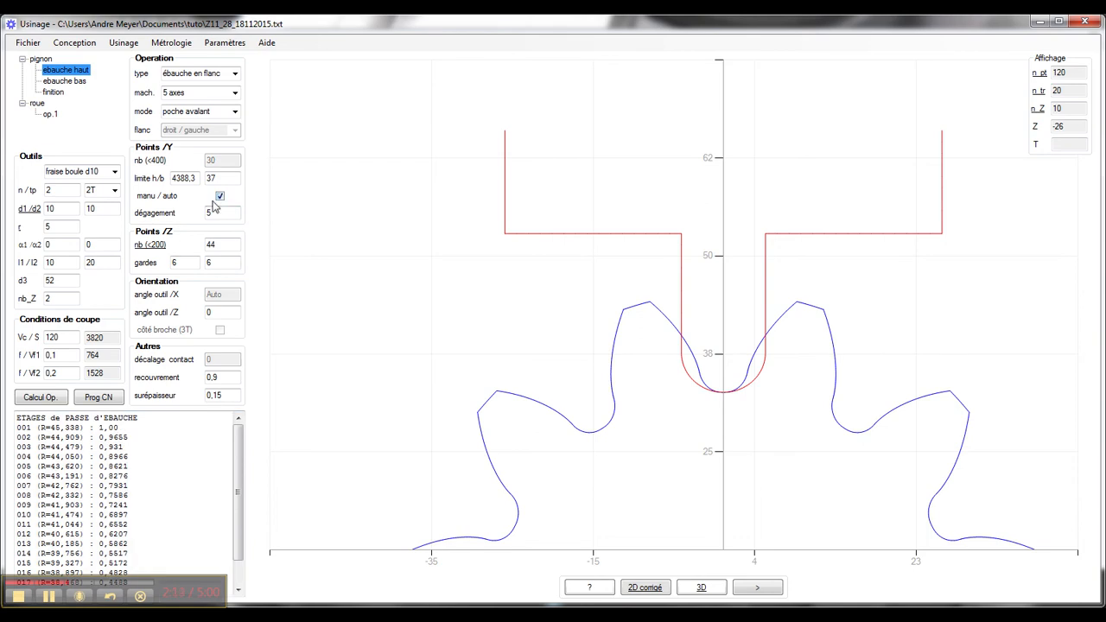
mouse_move(129, 475)
left_mouse_down()
mouse_move(104, 475)
mouse_move(125, 466)
mouse_move(134, 493)
left_mouse_up()
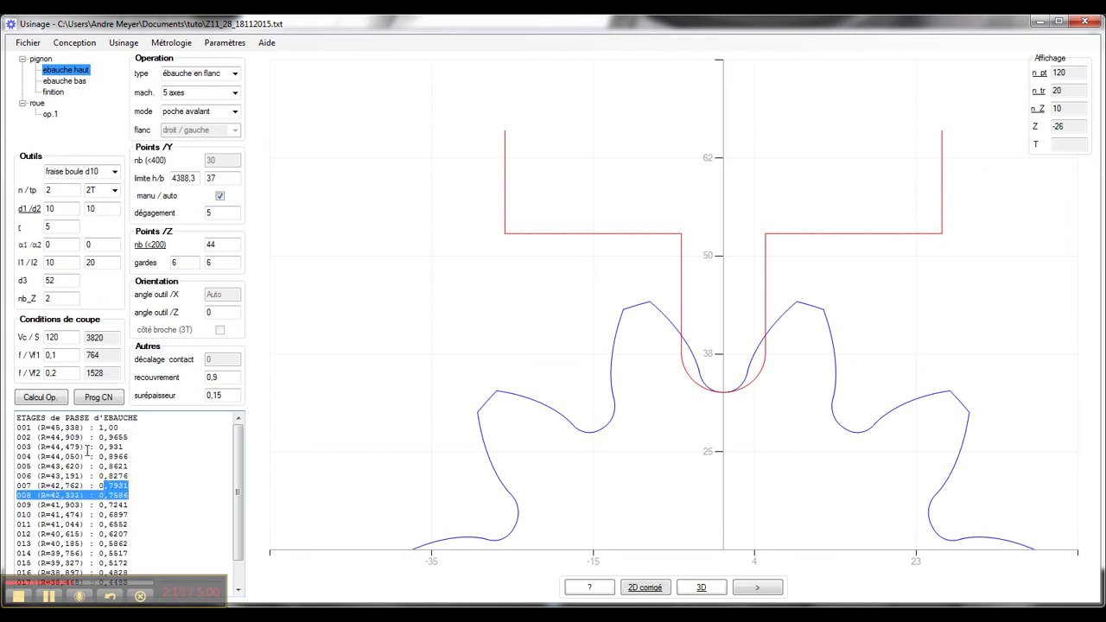
left_click(222, 196)
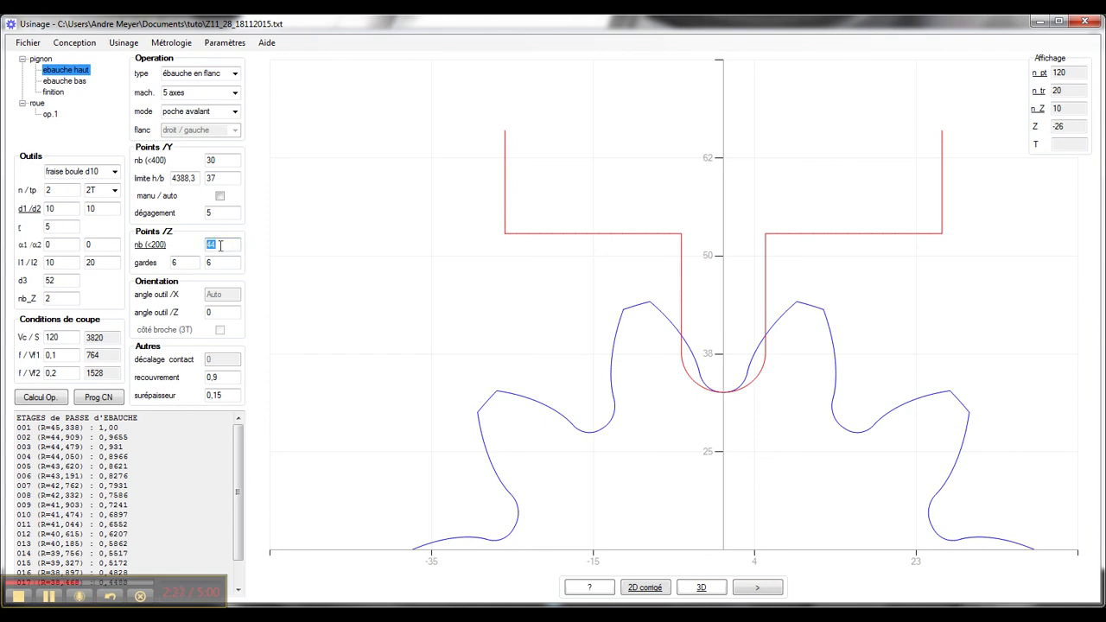
Step: Try 10 points along Z, restore the suggested minimum number, and check the surépaisseur value
type("10")
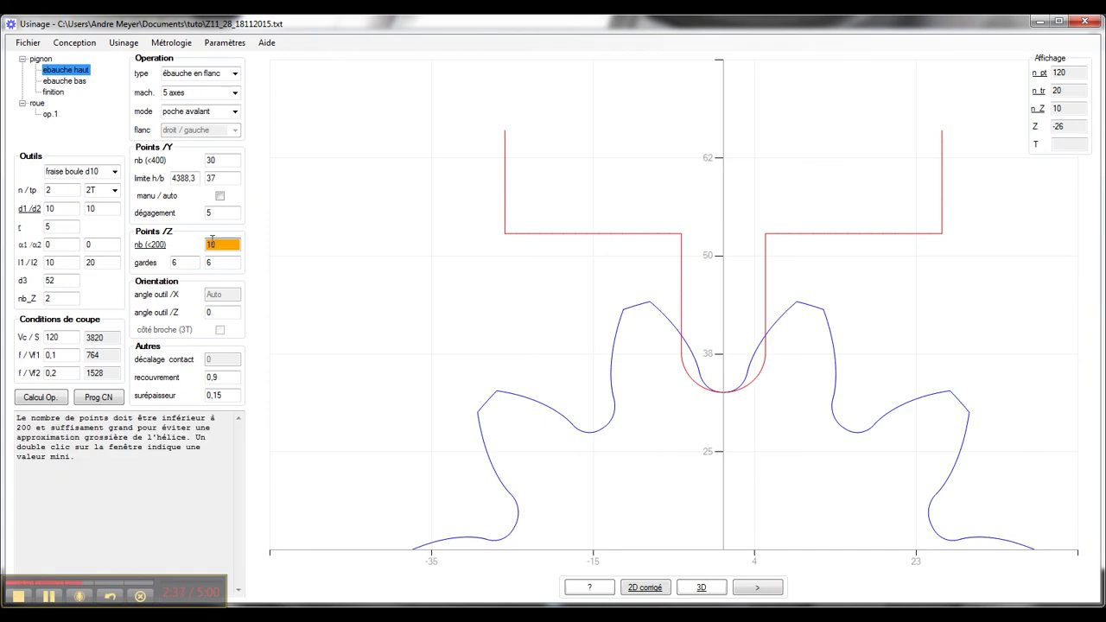
double_click(223, 245)
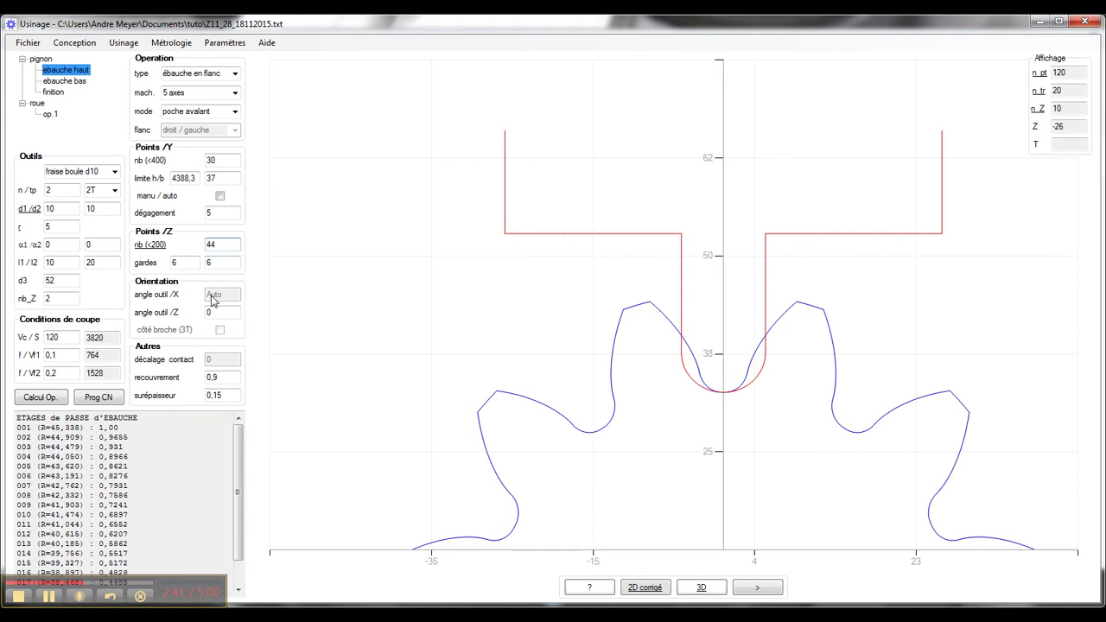
double_click(214, 395)
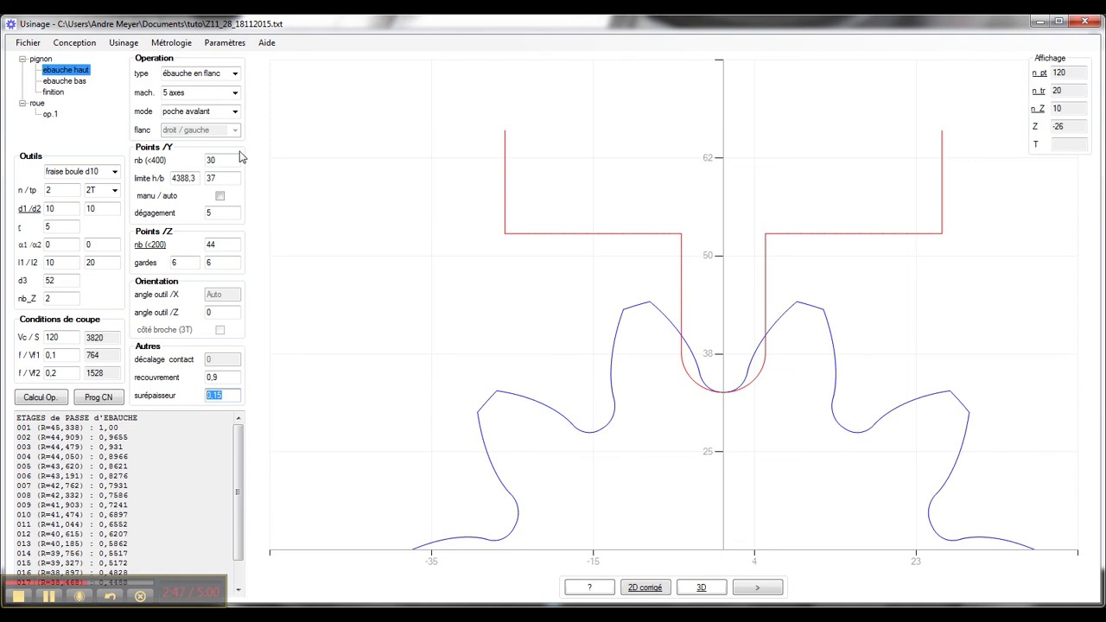
Step: Calculate the ebauche haut operation and control playback of its 2D tool simulation
left_click(50, 399)
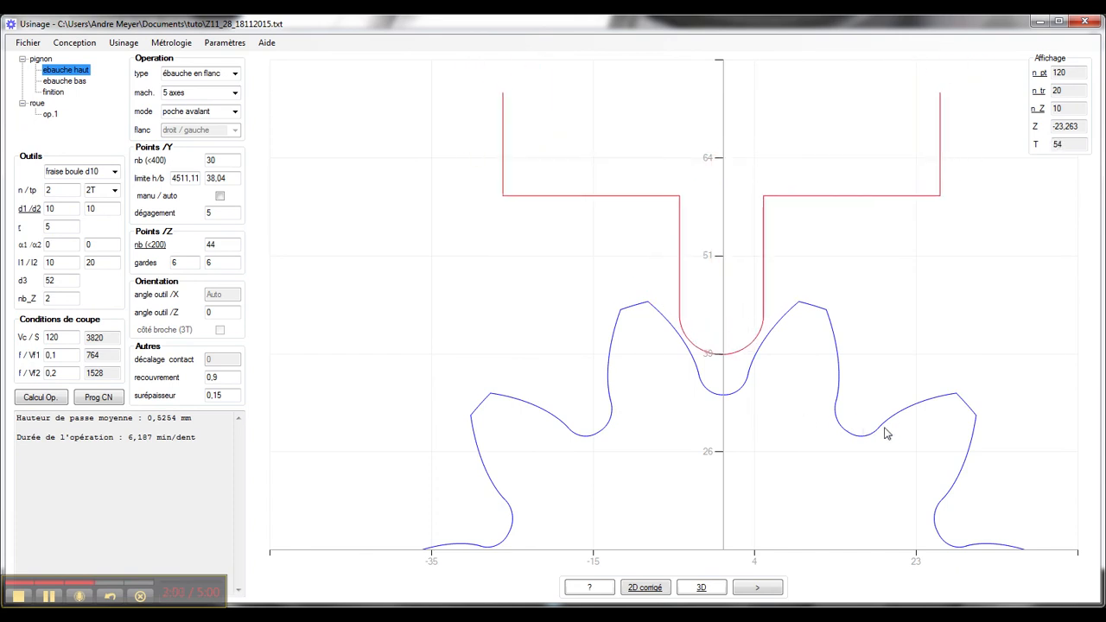
left_click(758, 588)
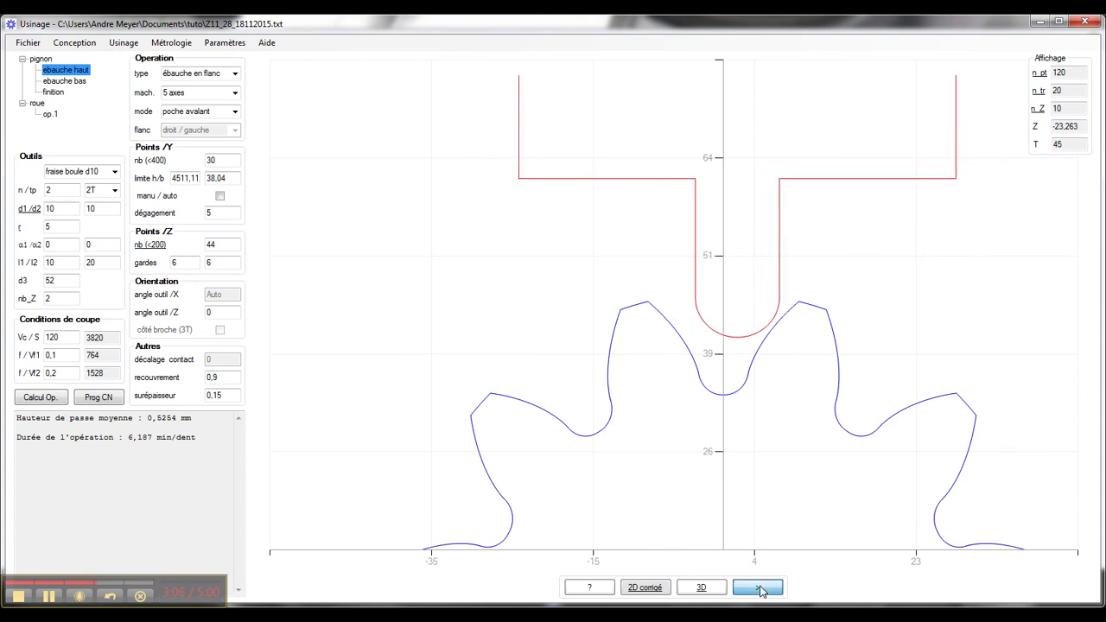
Step: Play the ebauche haut toolpath simulation on the 3D pinion, pause it, and return to the 2D view
left_click(696, 588)
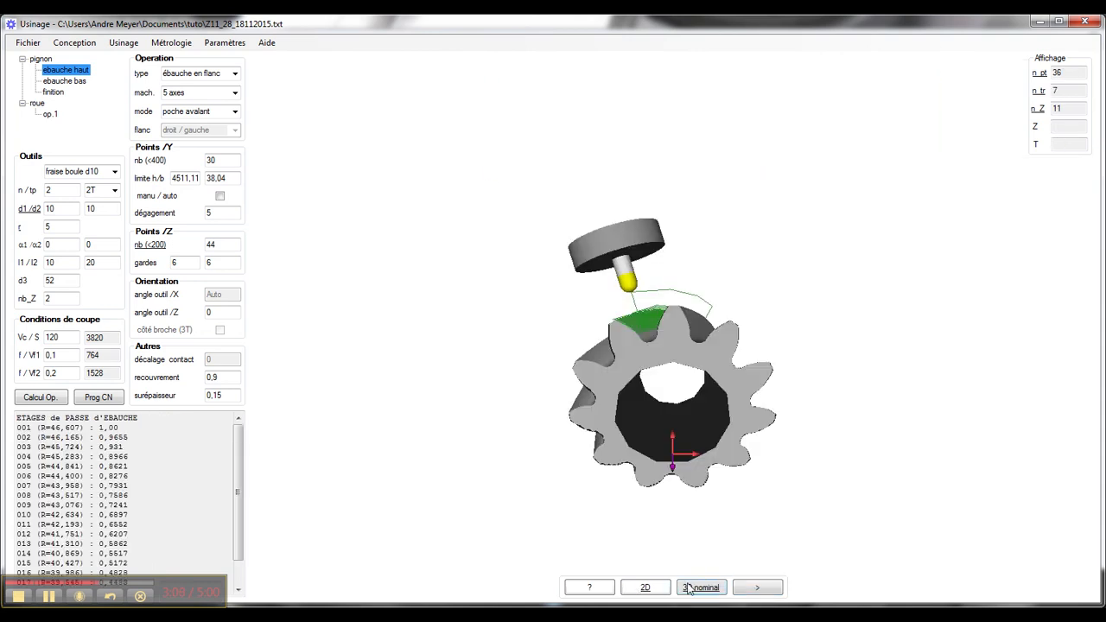
scroll(649, 339, "up", 5)
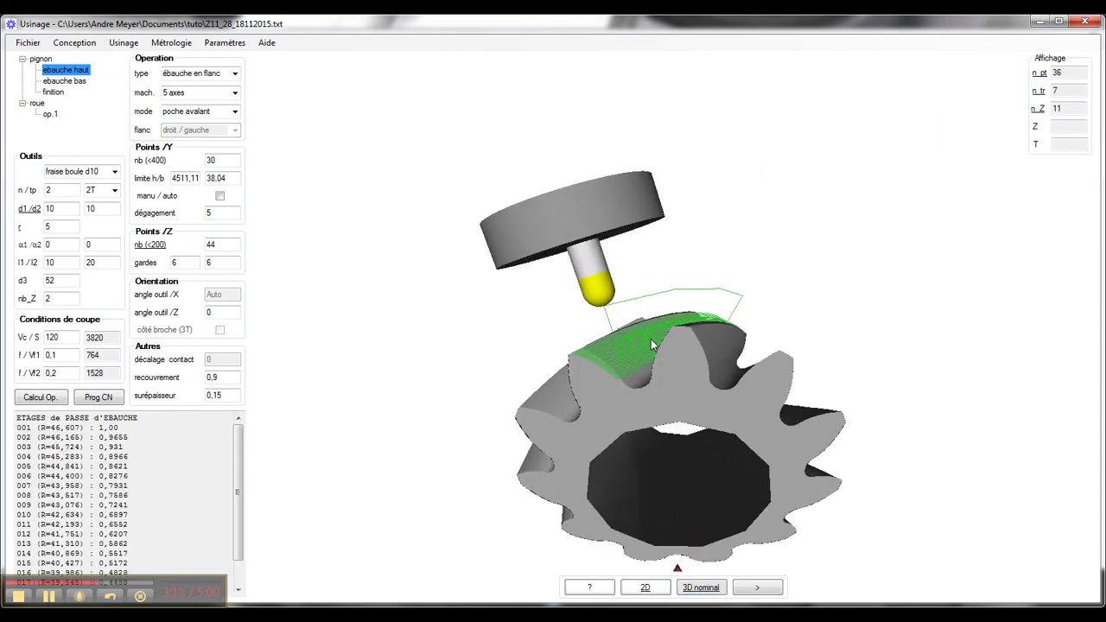
left_click(751, 588)
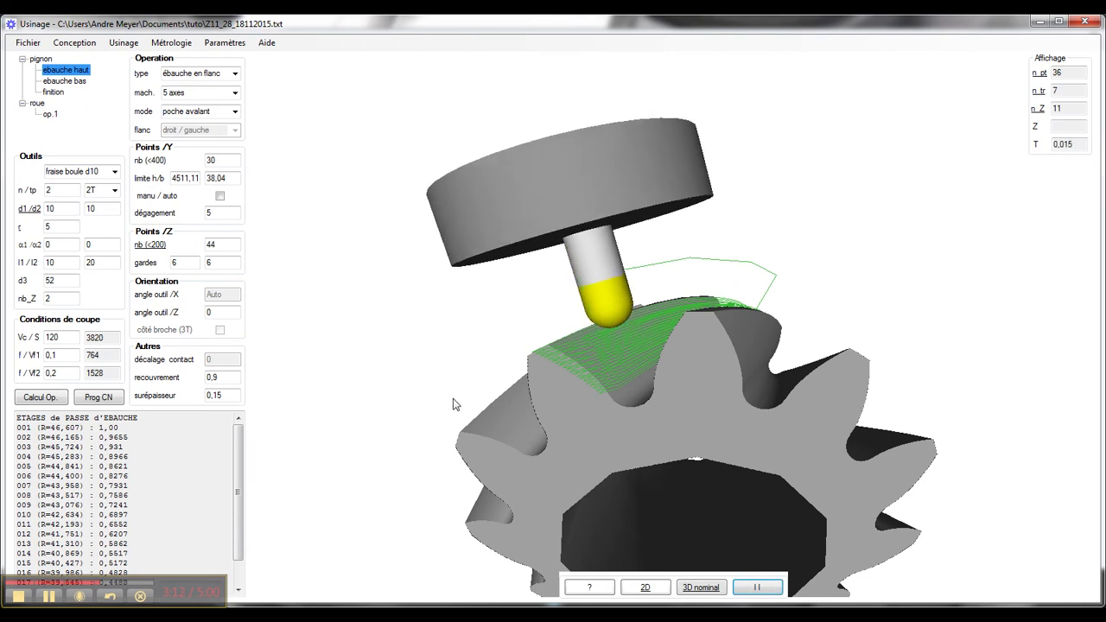
scroll(663, 371, "up", 2)
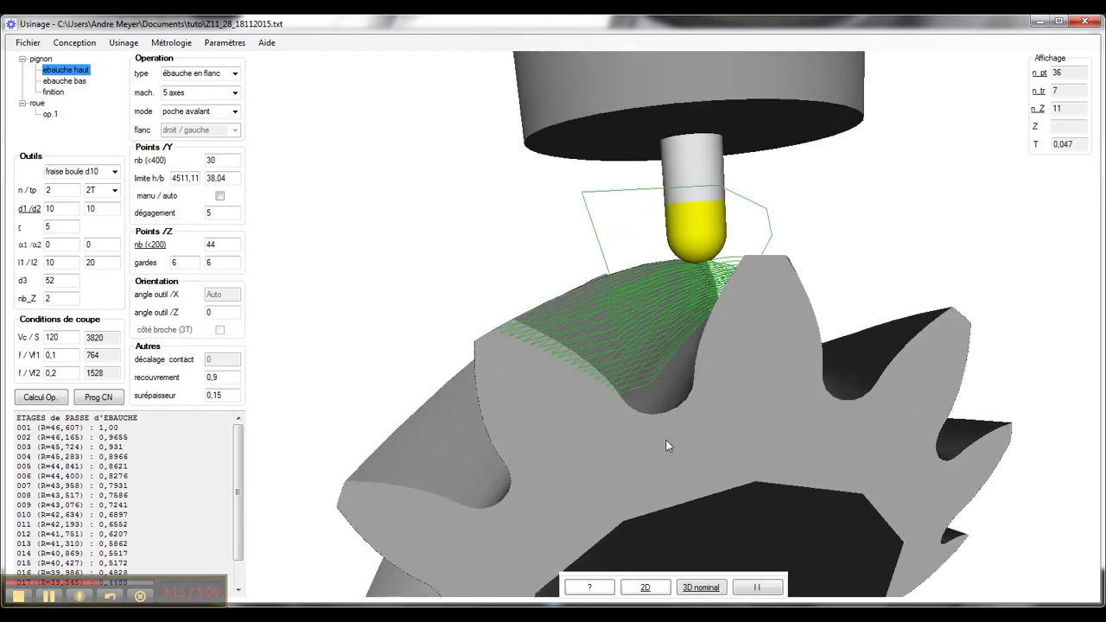
left_click(755, 588)
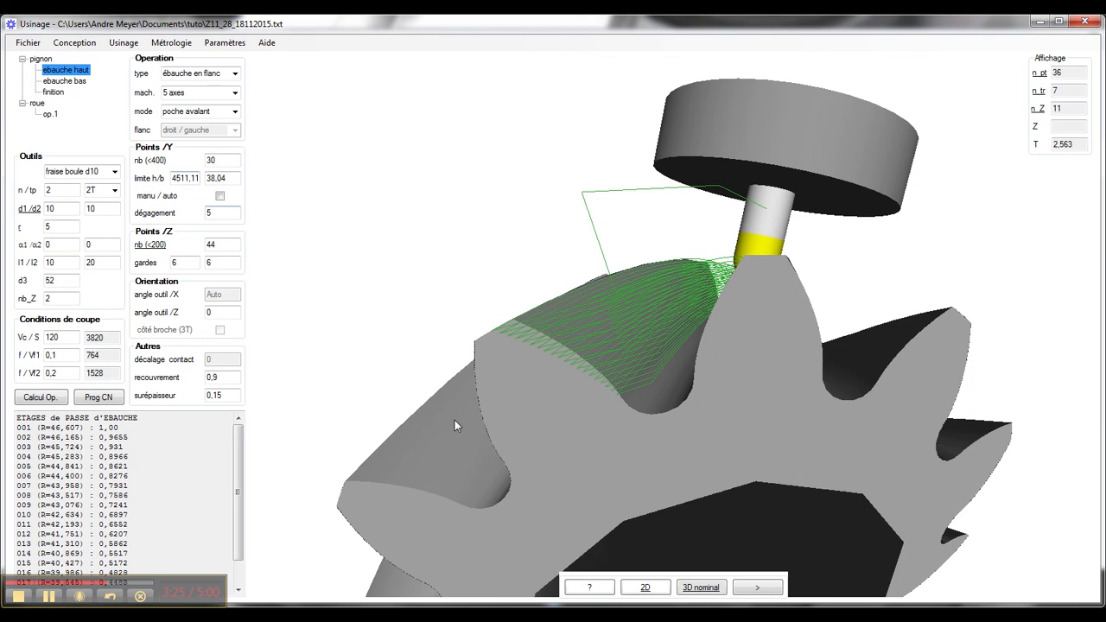
left_click(644, 586)
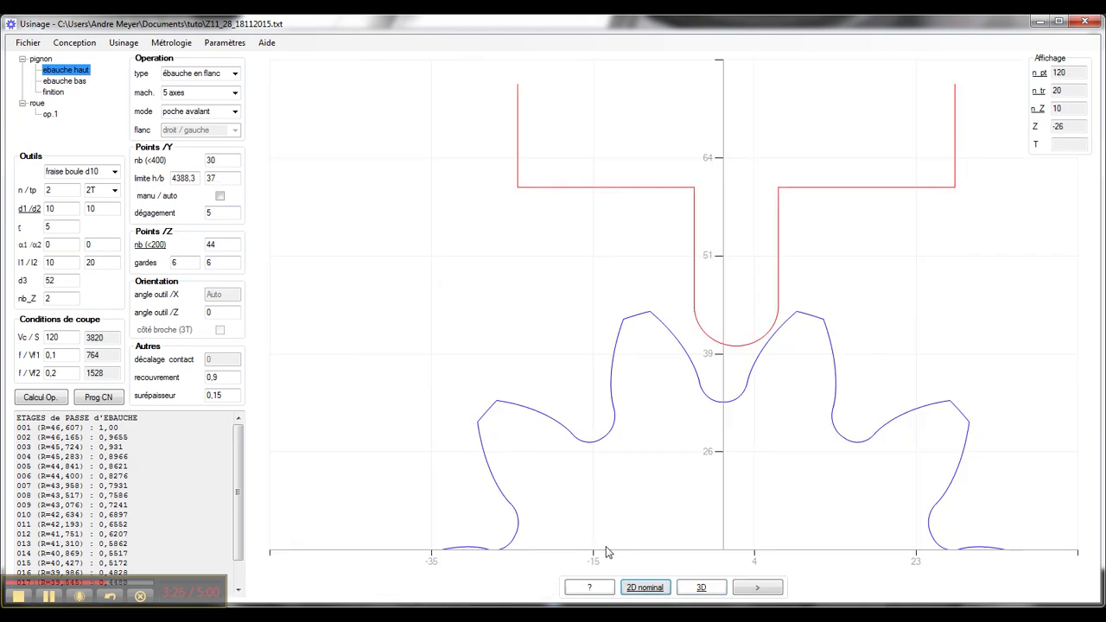
Step: Check the upper Y limit of the ebauche bas operation and calculate its toolpath in the 3D view
left_click(73, 82)
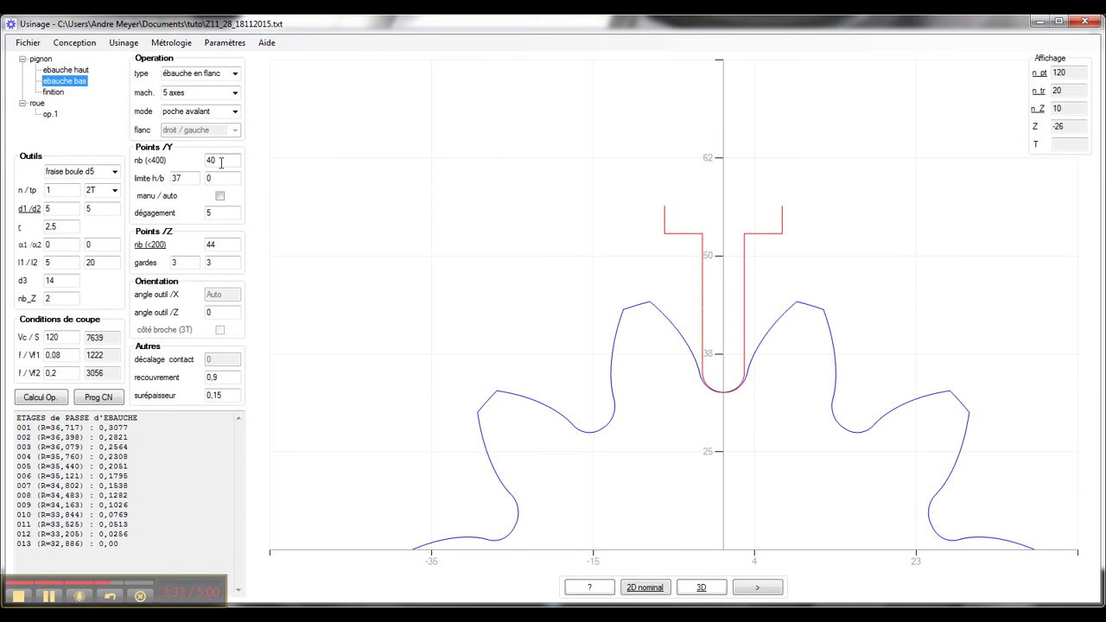
double_click(175, 178)
left_click(708, 587)
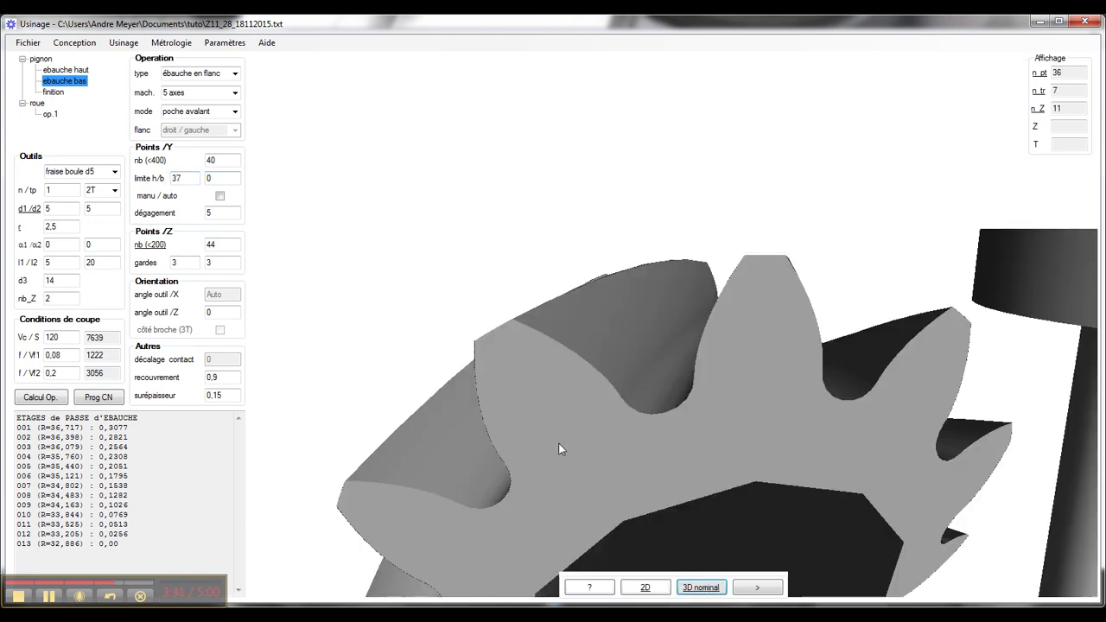
left_click(57, 397)
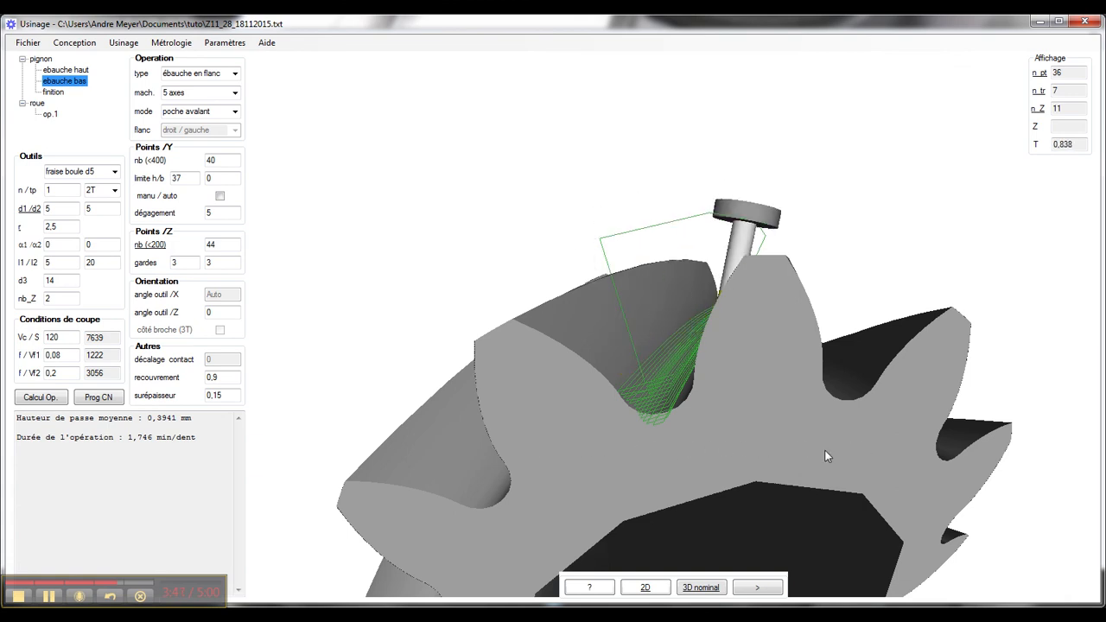
Step: Configure the pinion's finition operation as finition en flanc with the avalant mode
left_click(59, 92)
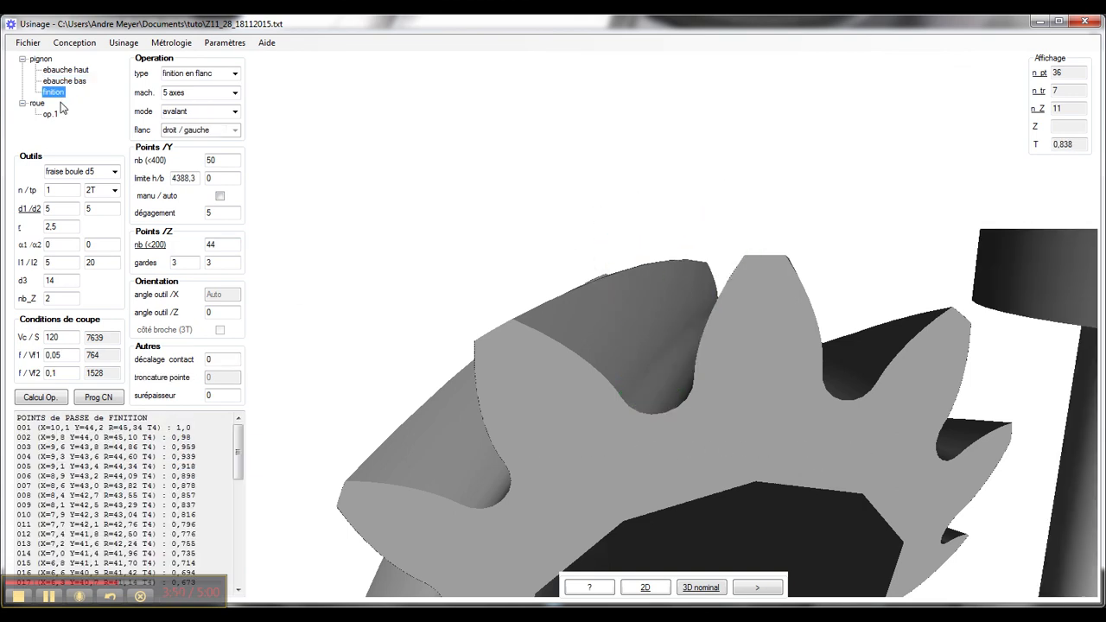
left_click(234, 74)
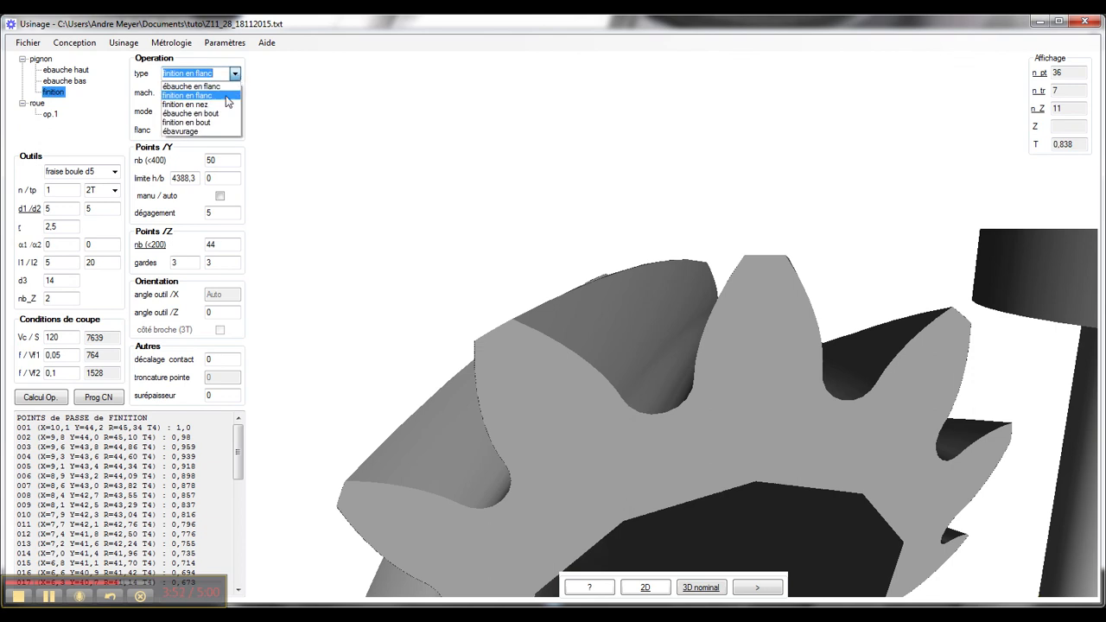
left_click(226, 96)
left_click(234, 113)
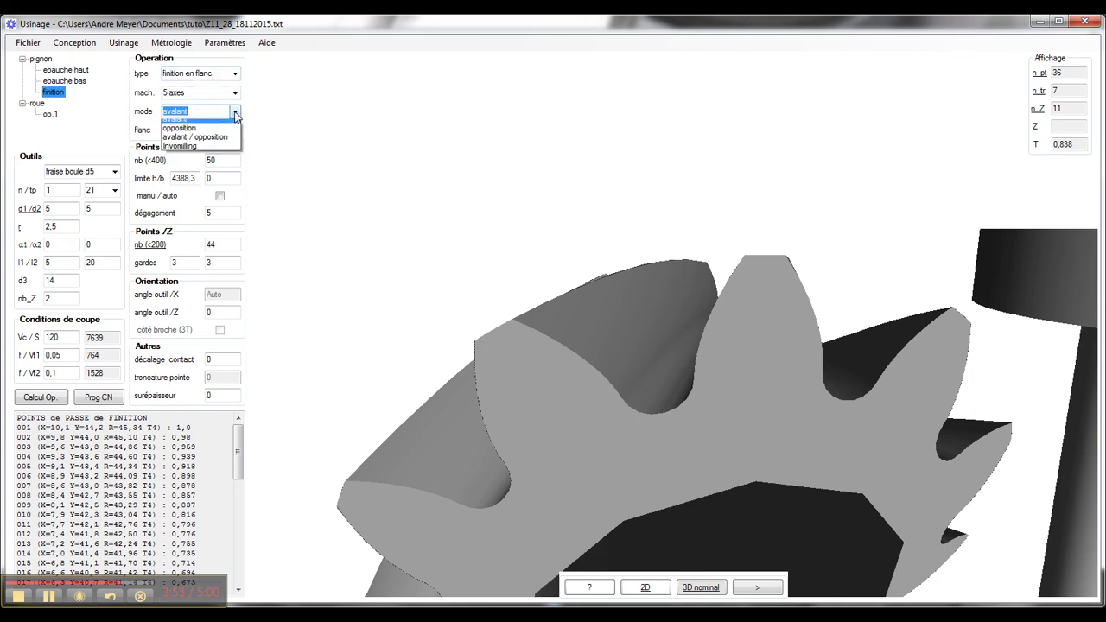
left_click(228, 122)
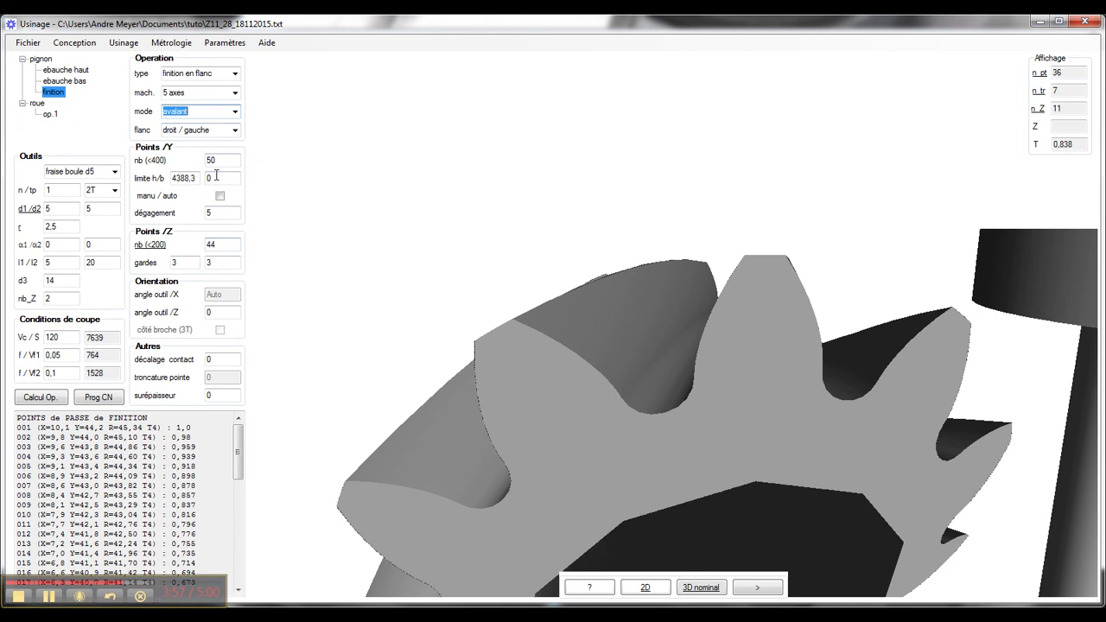
Step: Calculate the finition operation's toolpath and inspect it around the pinion's tooth space in the 3D view
double_click(220, 161)
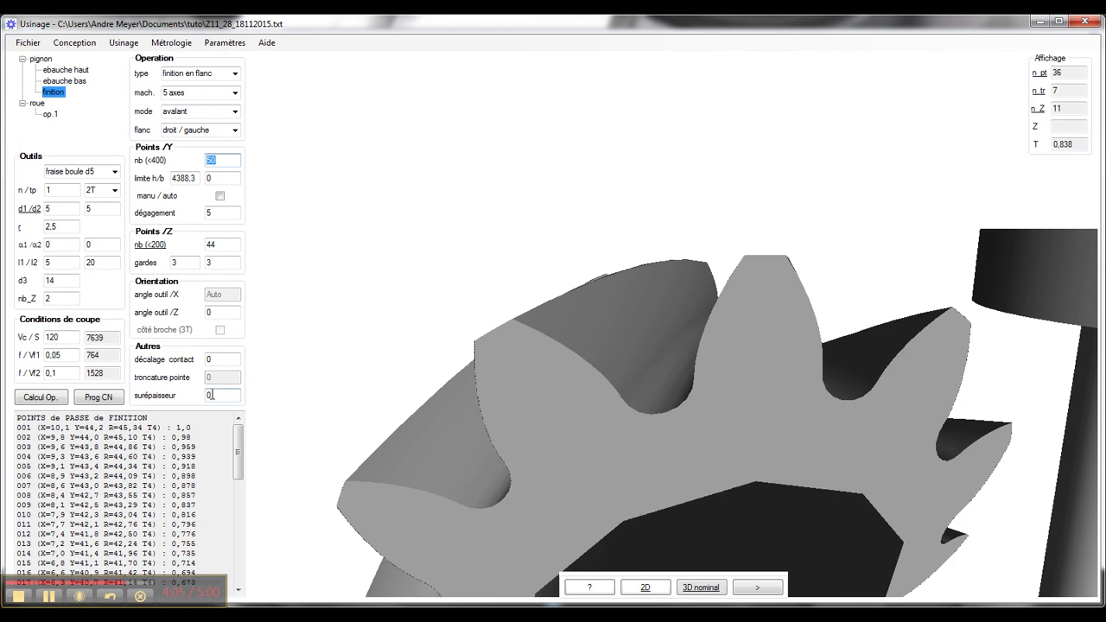
left_click(52, 399)
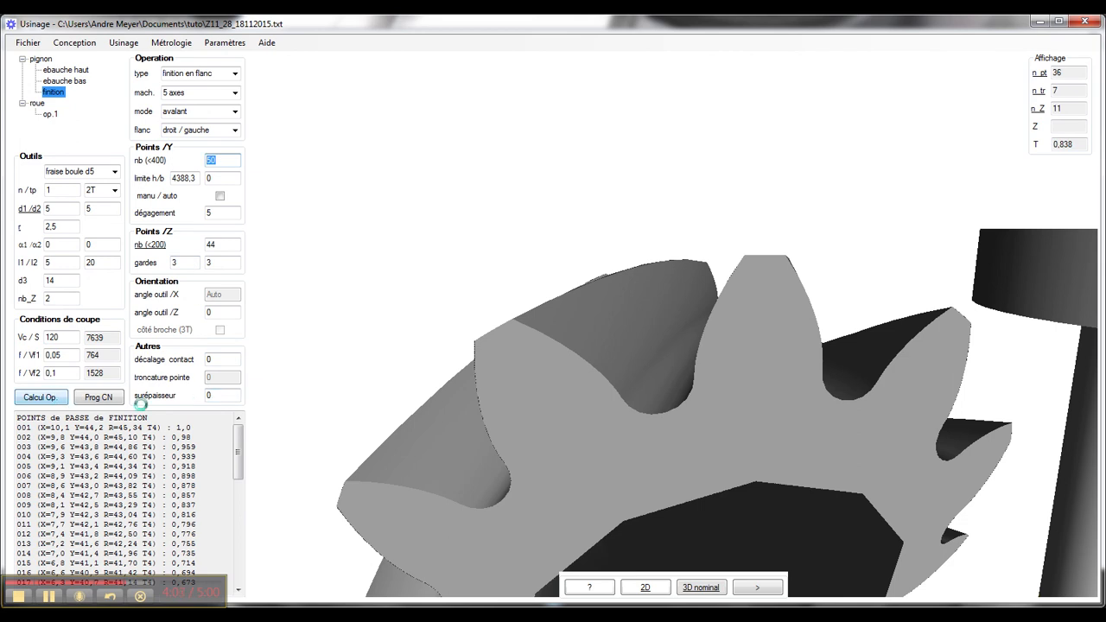
left_click_drag(561, 457, 523, 530)
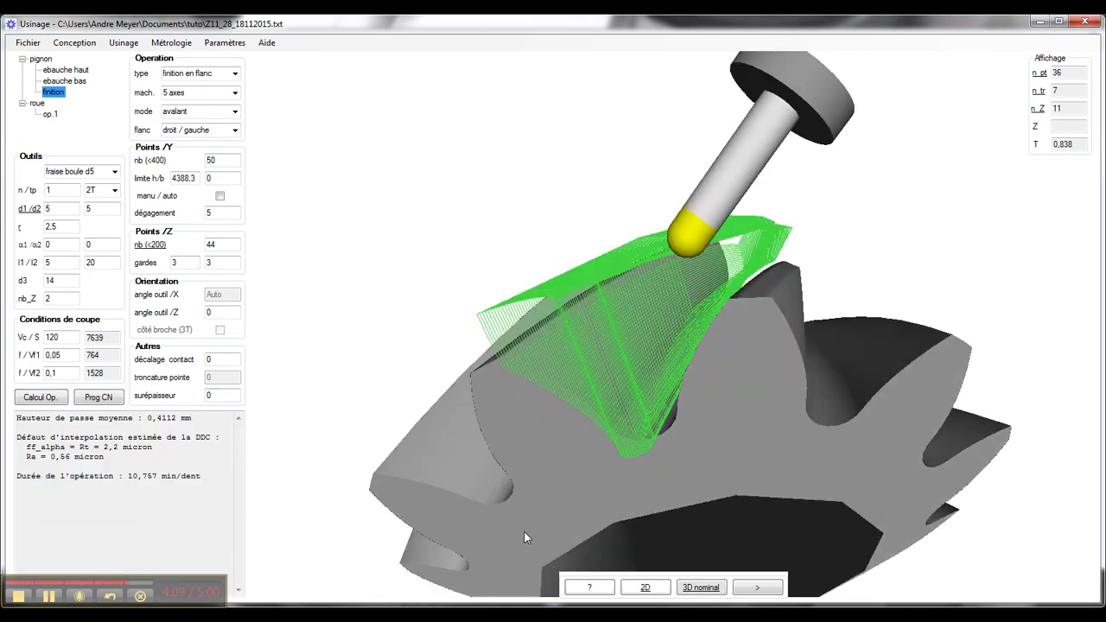
left_click_drag(531, 458, 657, 420)
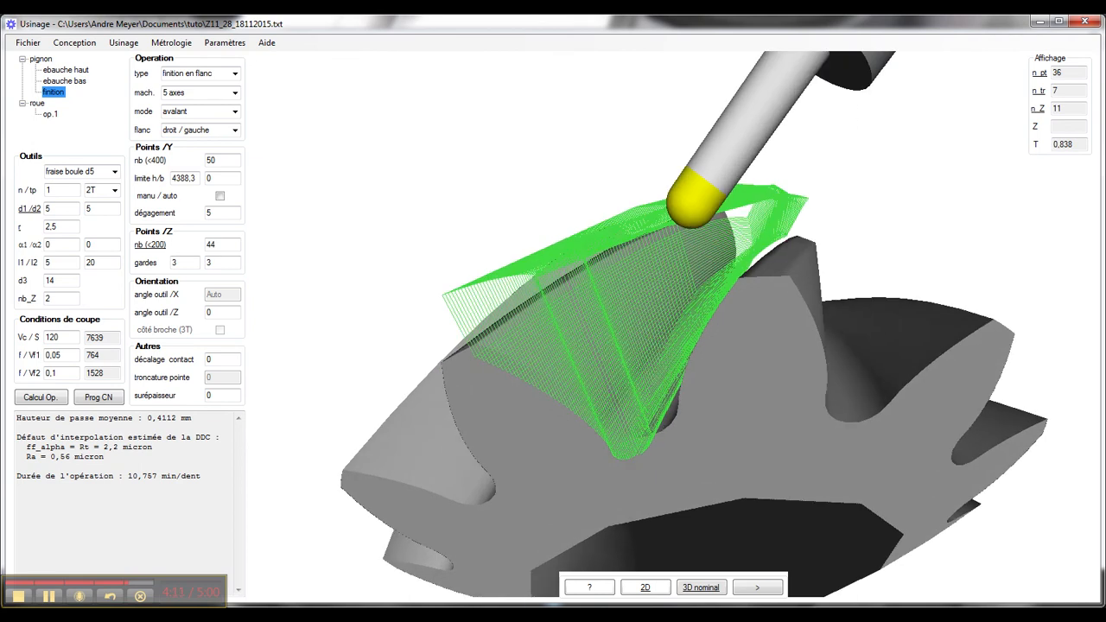
Step: Play the finition toolpath simulation on the 3D pinion and examine the tool's motion along the tooth from several angles
left_click(756, 587)
left_click_drag(779, 418, 739, 451)
left_click_drag(772, 411, 333, 414)
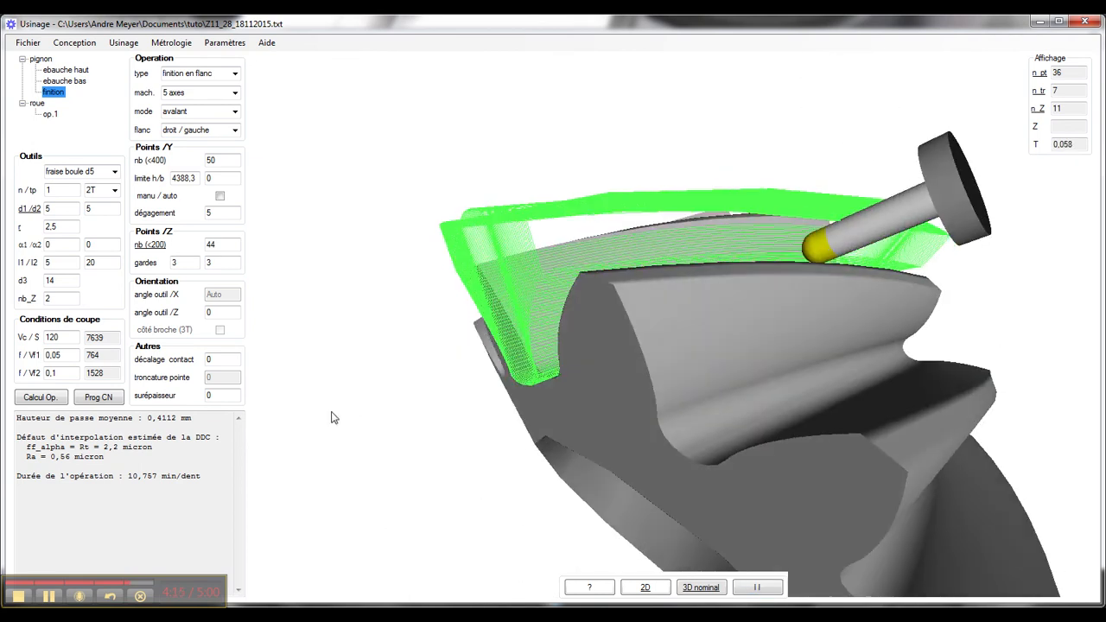
left_click_drag(790, 403, 748, 391)
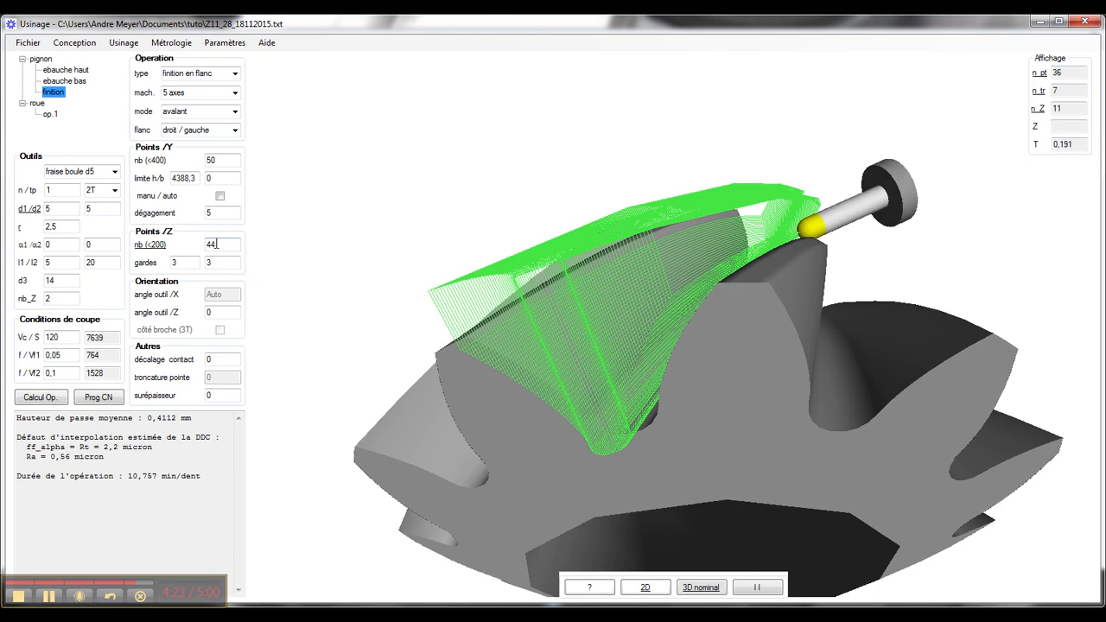
Step: Set the finition operation's number of Z points to 24 and recalculate the toolpath
double_click(210, 245)
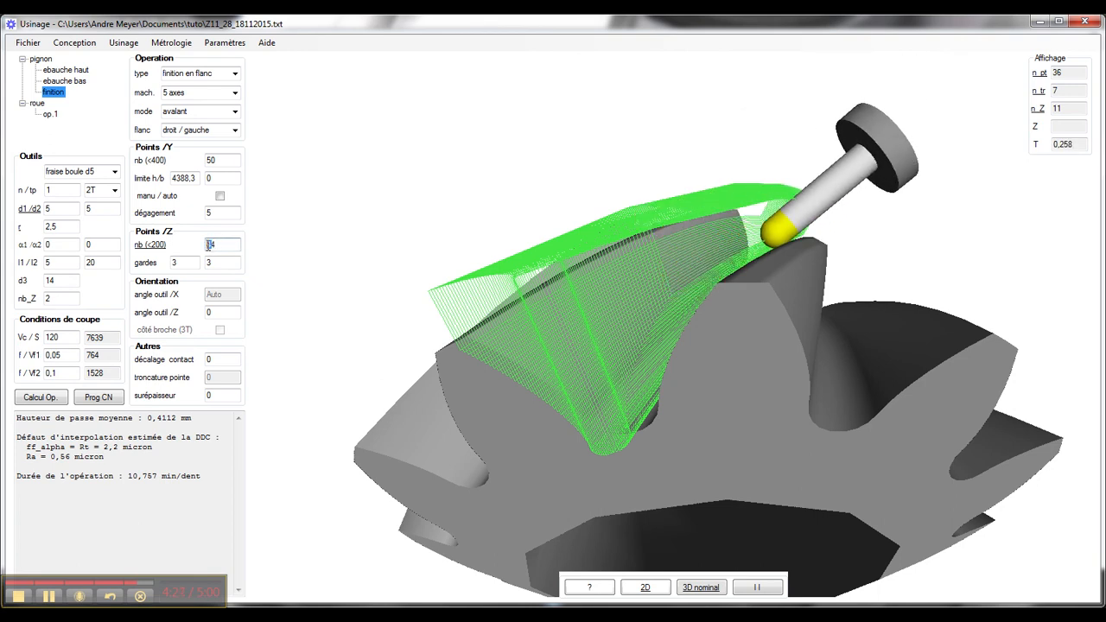
type("24")
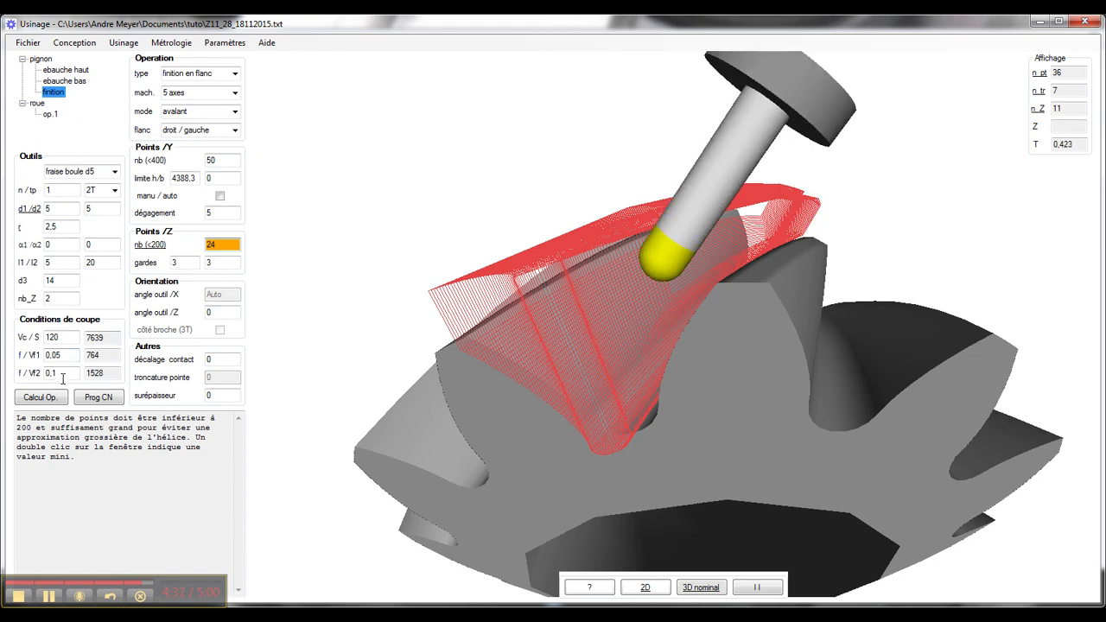
left_click(41, 397)
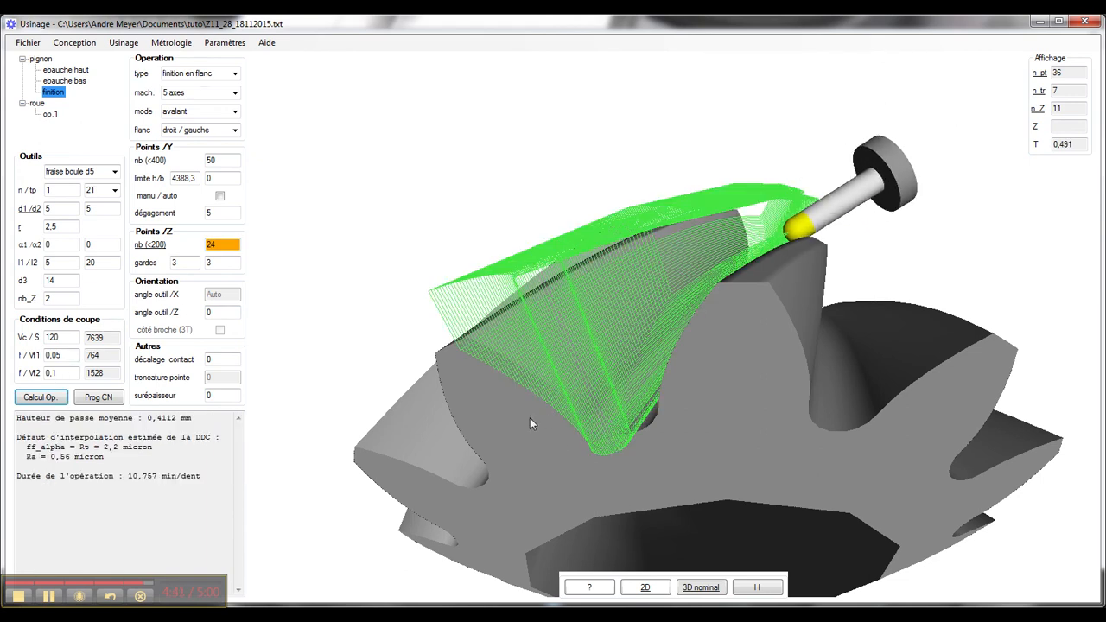
Step: Examine the recalculated finishing passes on the pinion, reducing the 3D display to a single tooth space
middle_click_drag(529, 417, 564, 440)
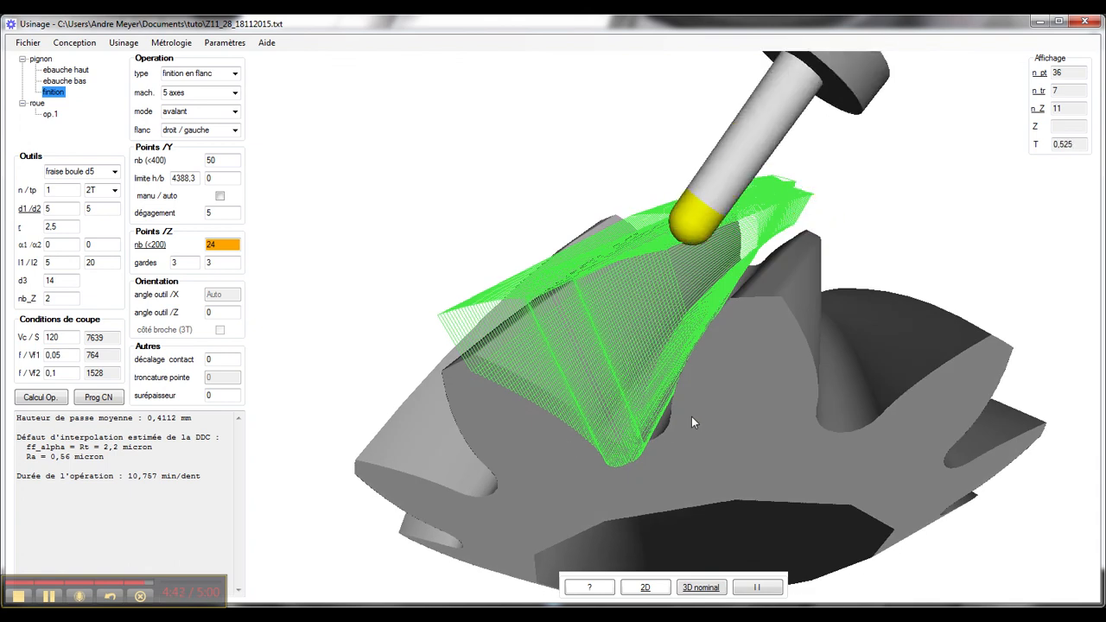
middle_click_drag(758, 379, 732, 340)
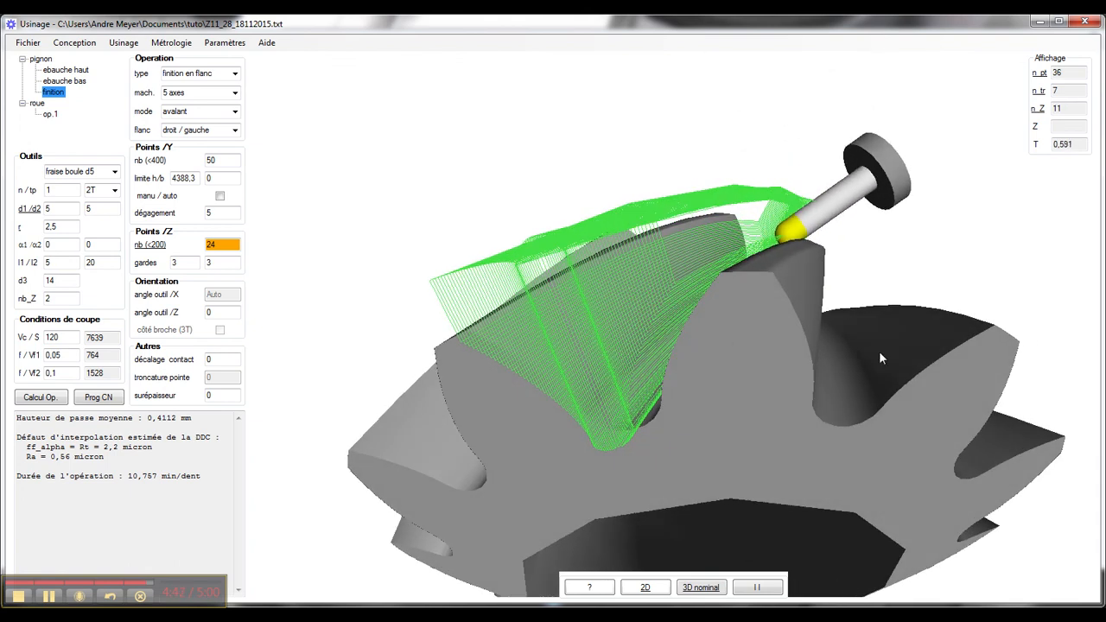
double_click(876, 302)
middle_click_drag(699, 297, 626, 325)
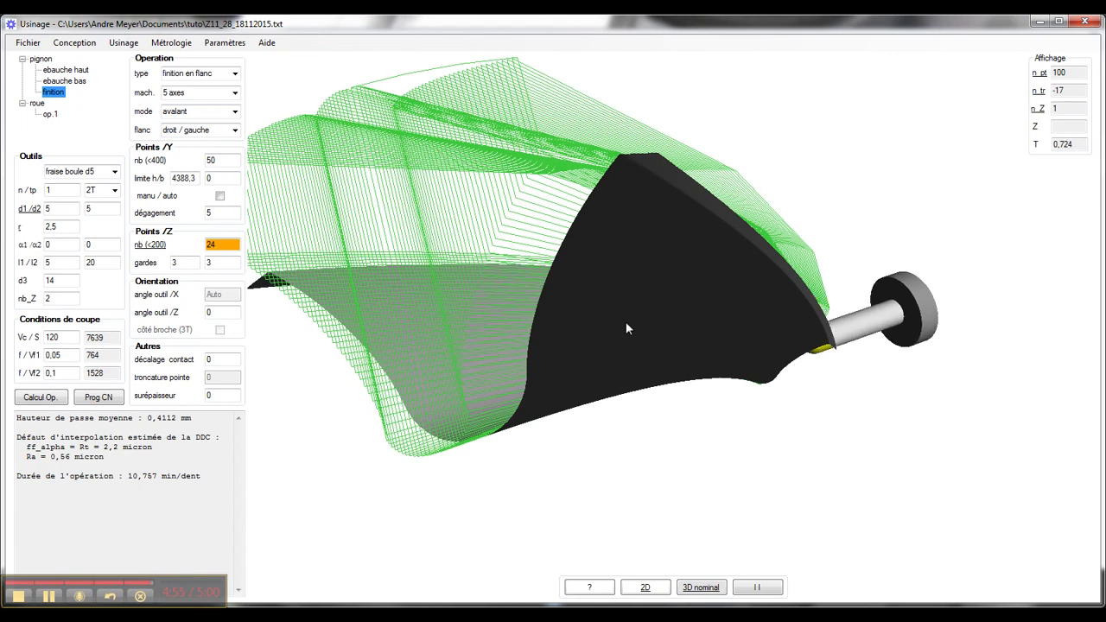